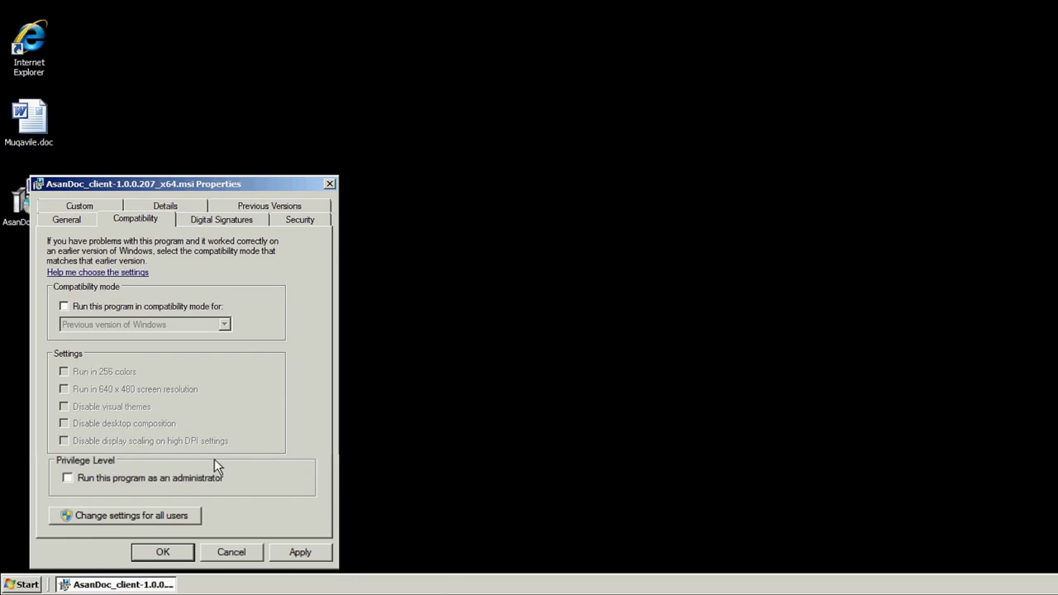
Set the AsanDoc installer to run as administrator, launch it, and pass the welcome page.
click(176, 479)
click(168, 555)
double_click(34, 197)
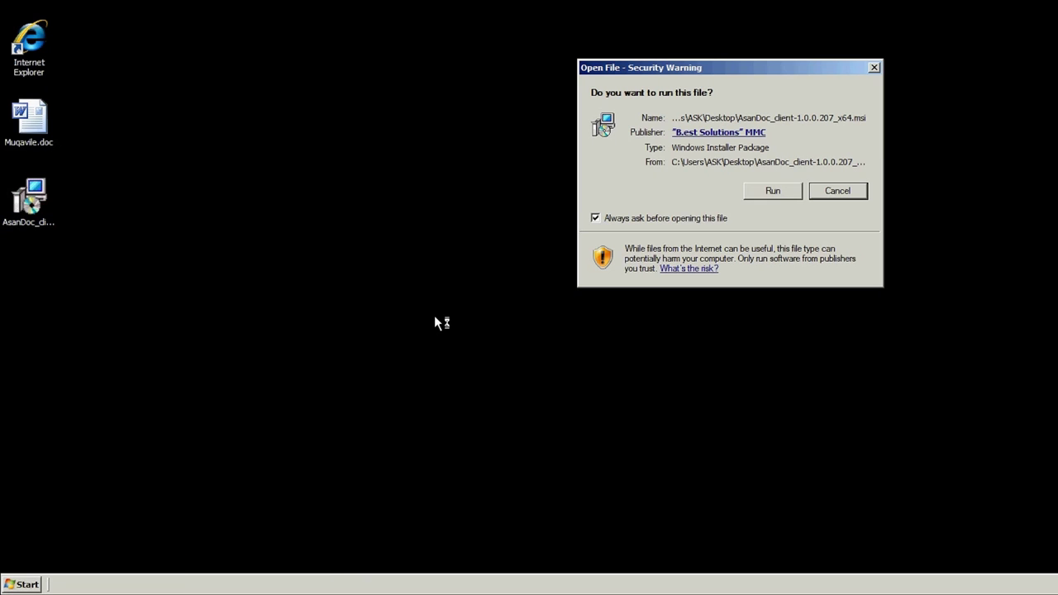
click(763, 195)
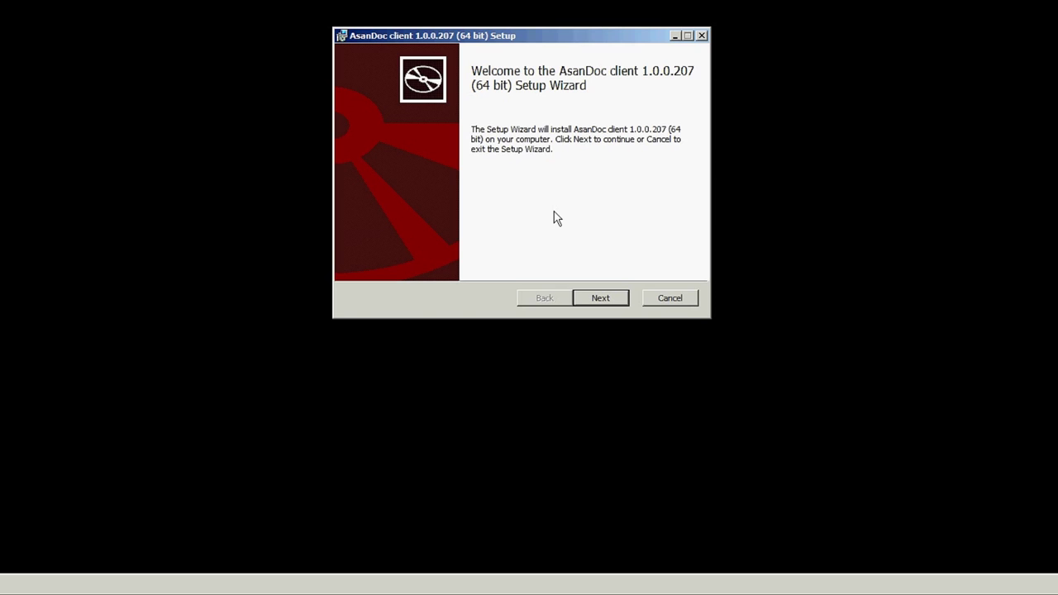
click(602, 303)
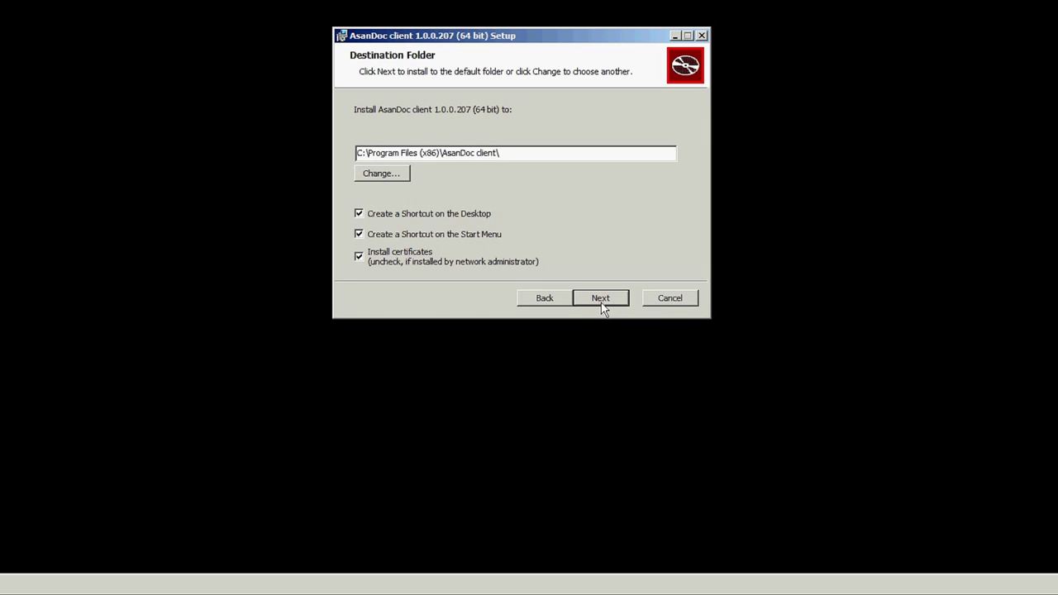
Keep C:\Program Files (x86)\AsanDoc client\ and both desktop and Start Menu shortcuts enabled.
click(400, 174)
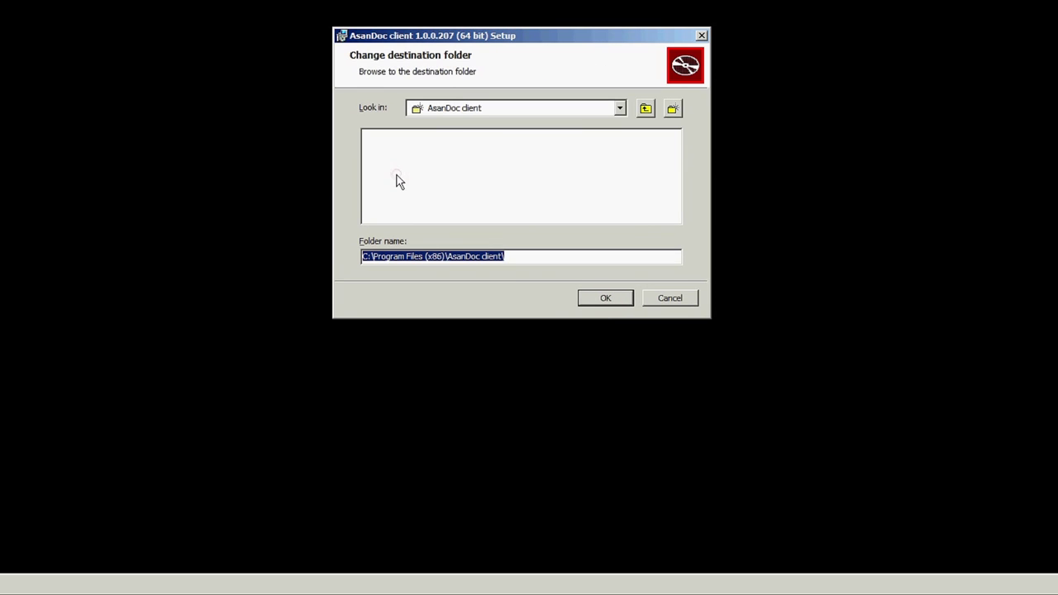
click(620, 108)
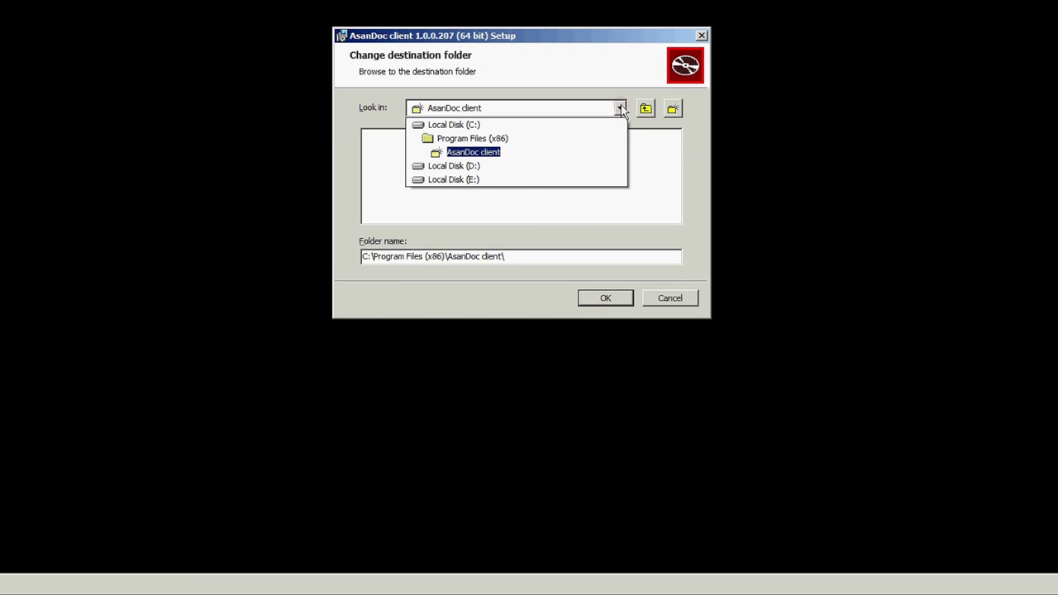
click(620, 108)
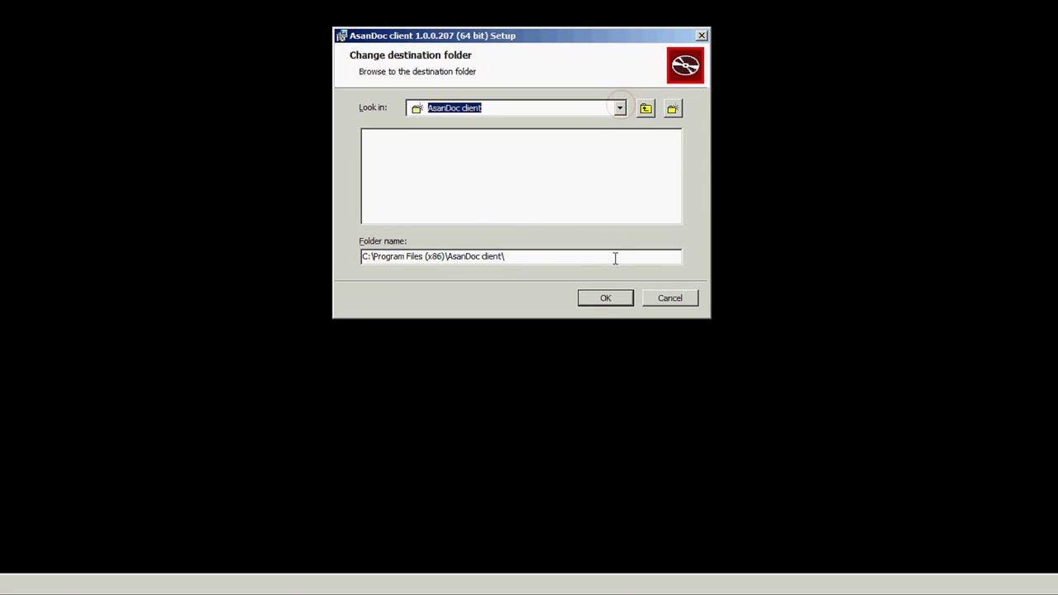
click(613, 301)
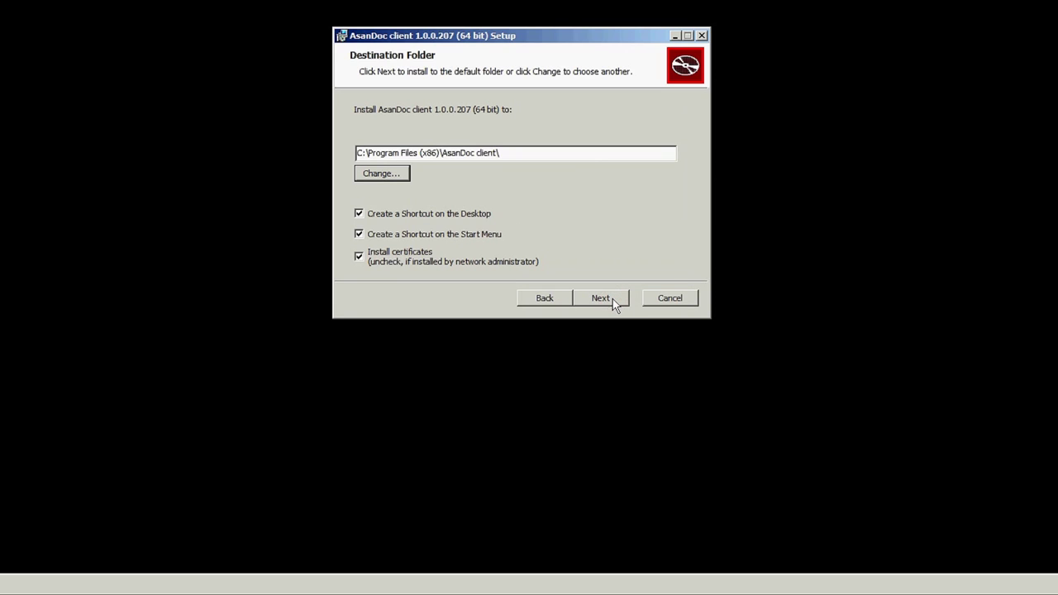
click(397, 215)
click(398, 215)
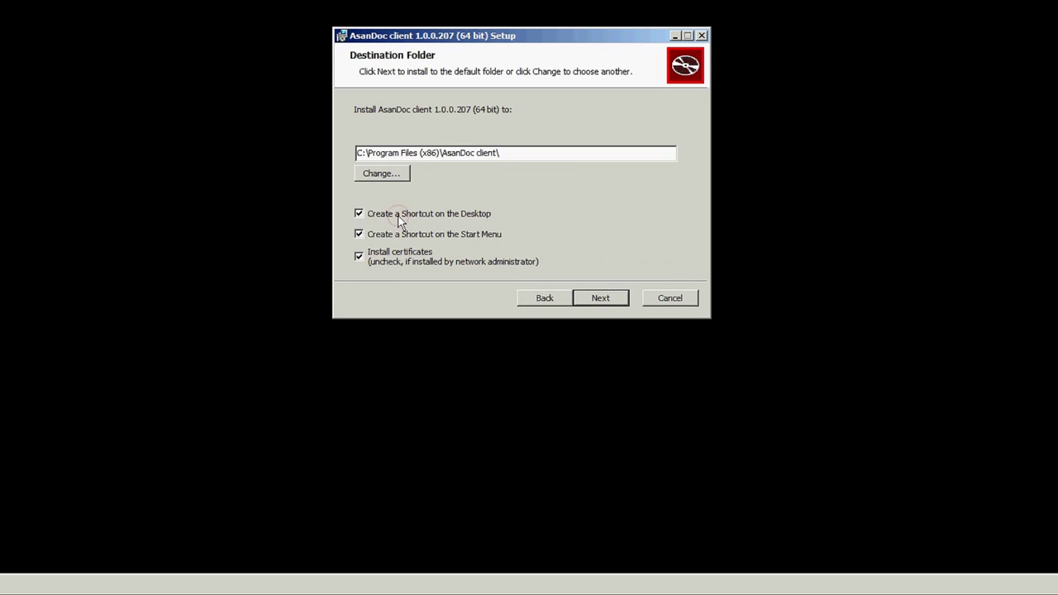
click(400, 235)
click(401, 238)
click(611, 304)
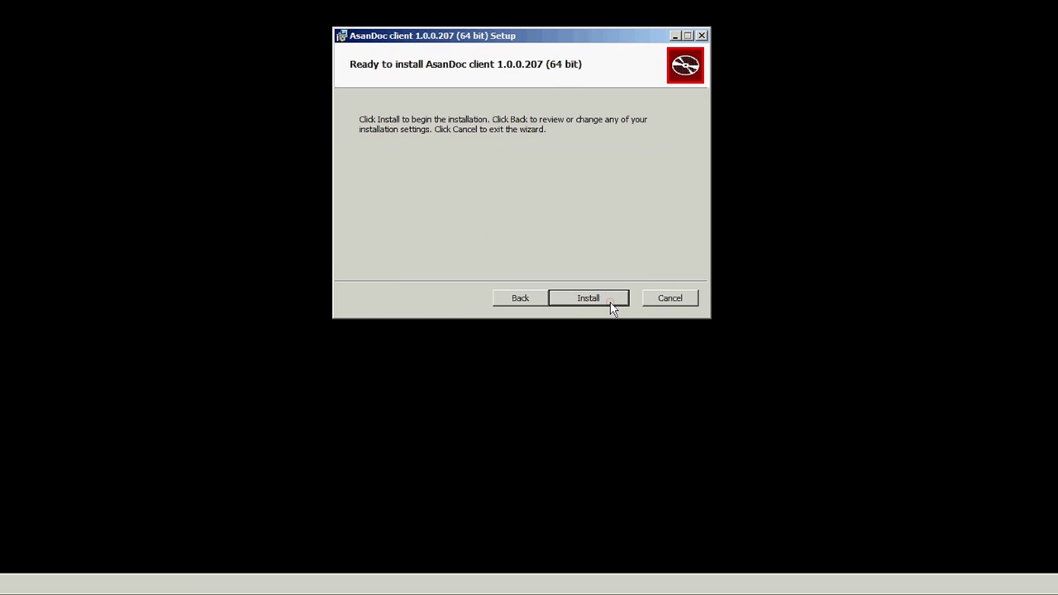
Install AsanDoc client 1.0.0.207 (64 bit), then finish and close the setup wizard.
click(611, 304)
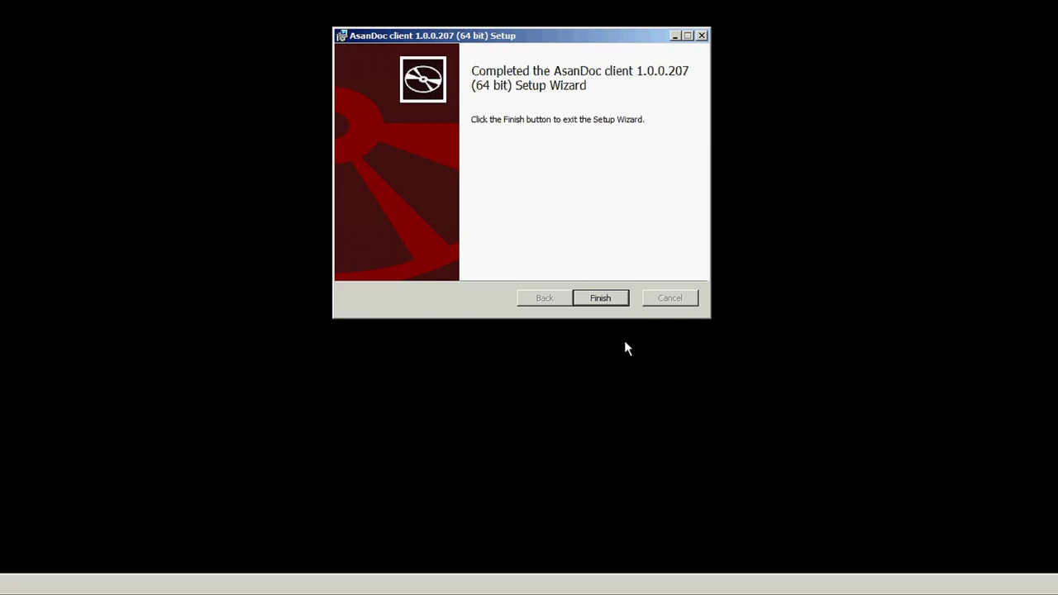
click(610, 301)
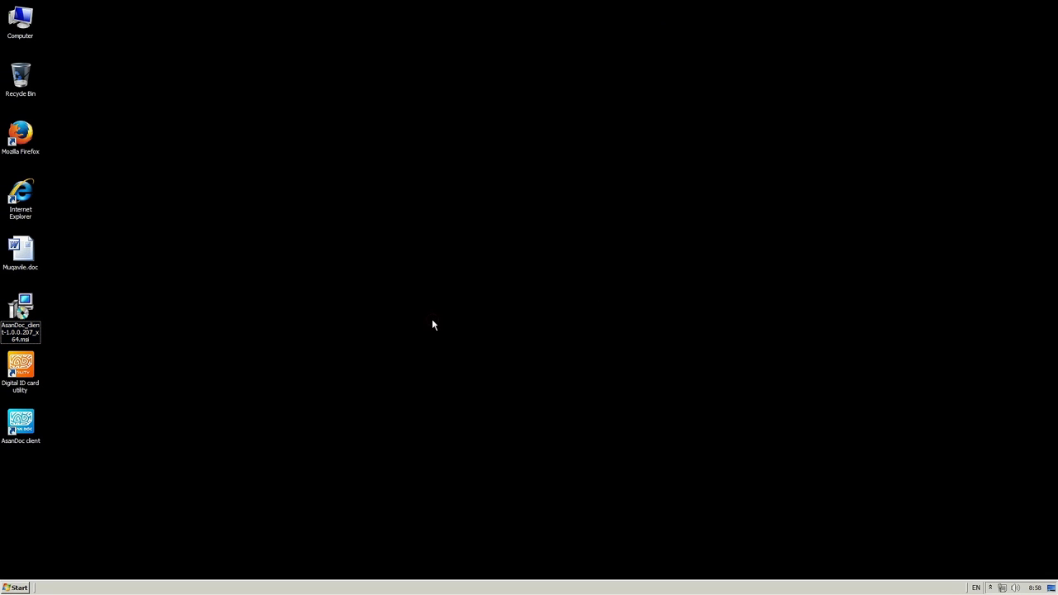
Launch AsanDoc client ('AsanDoc proqramı') from its new desktop shortcut.
click(27, 370)
click(21, 418)
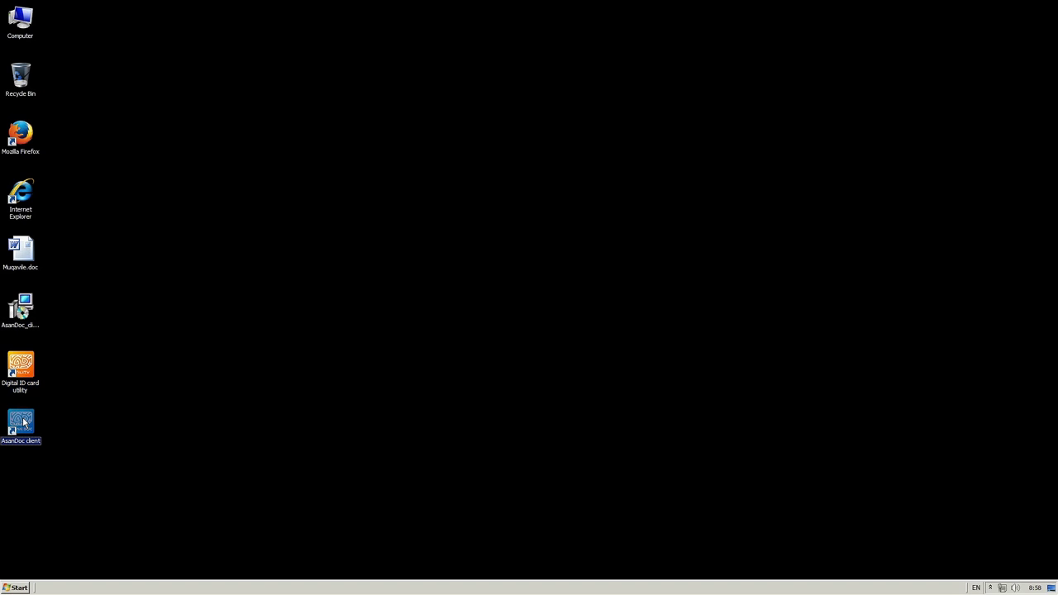
click(266, 367)
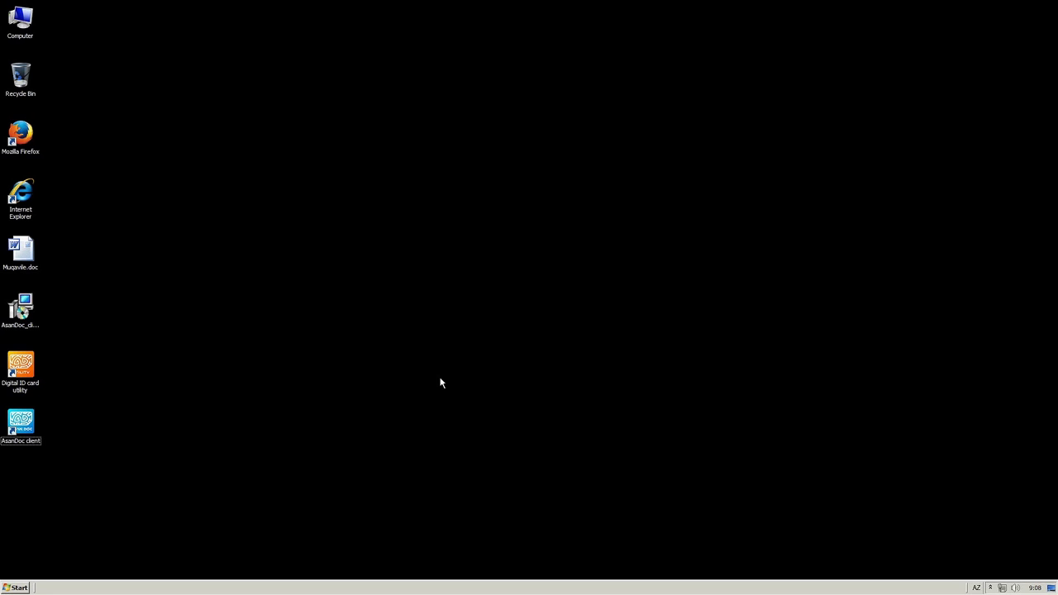
double_click(39, 422)
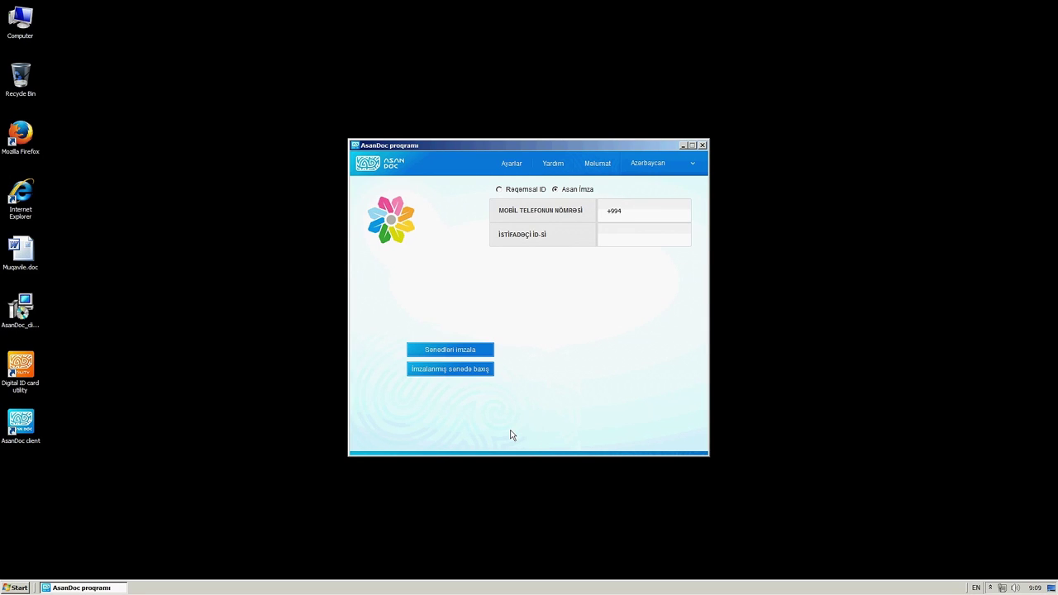
Start signing documents and choose Muqavile.doc as the file to sign.
click(480, 351)
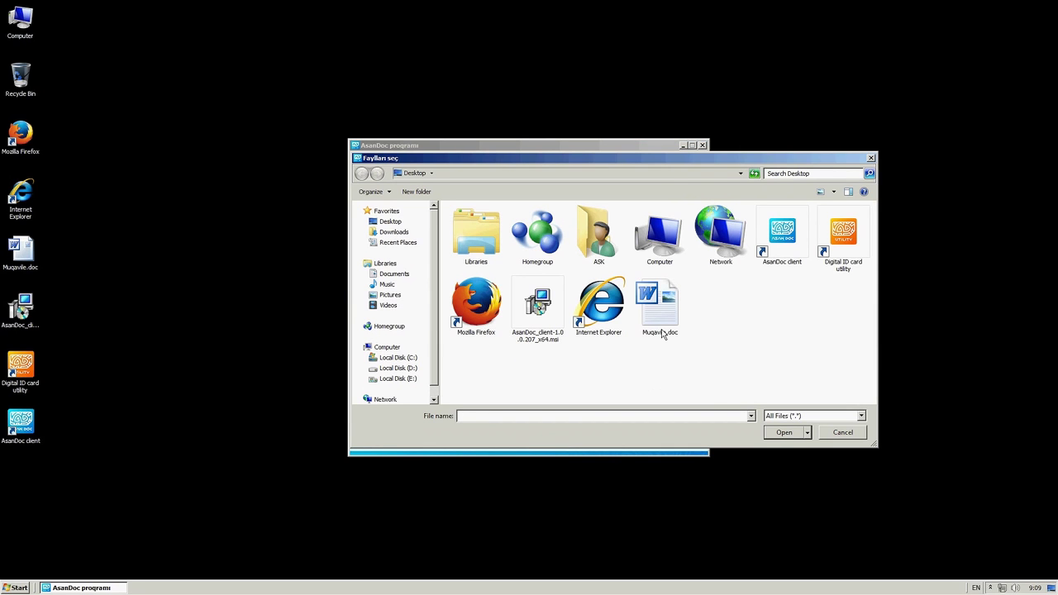
click(662, 328)
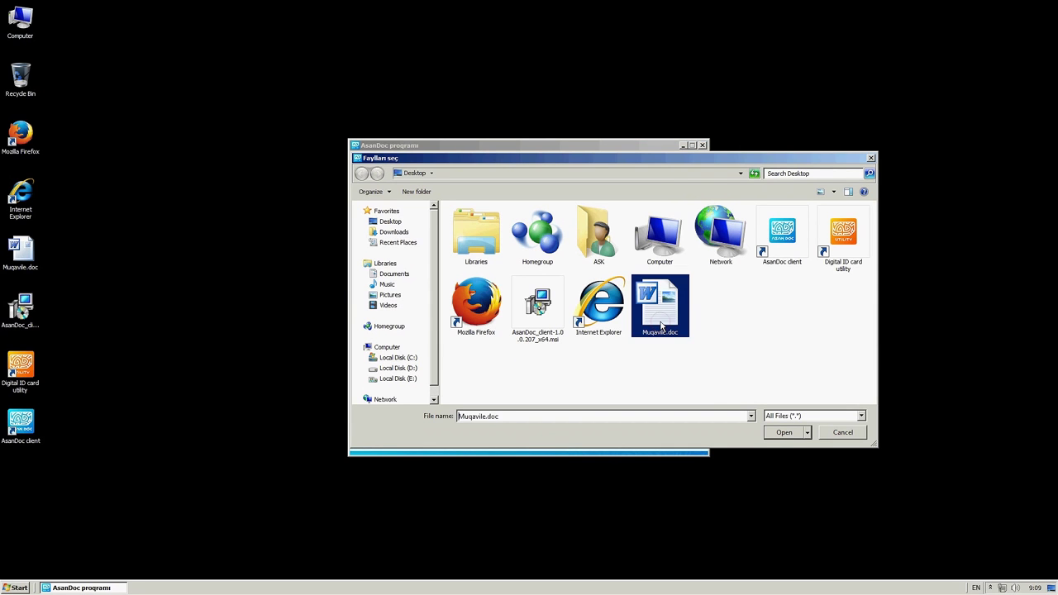
click(781, 432)
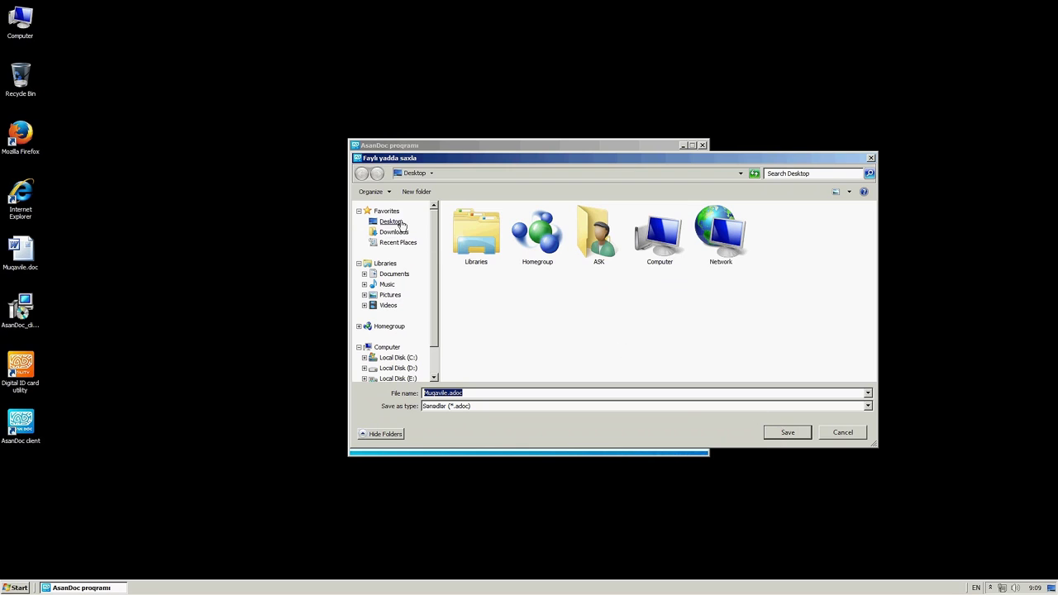
Save the signing container as Muqavile.adoc in the Desktop folder.
click(393, 223)
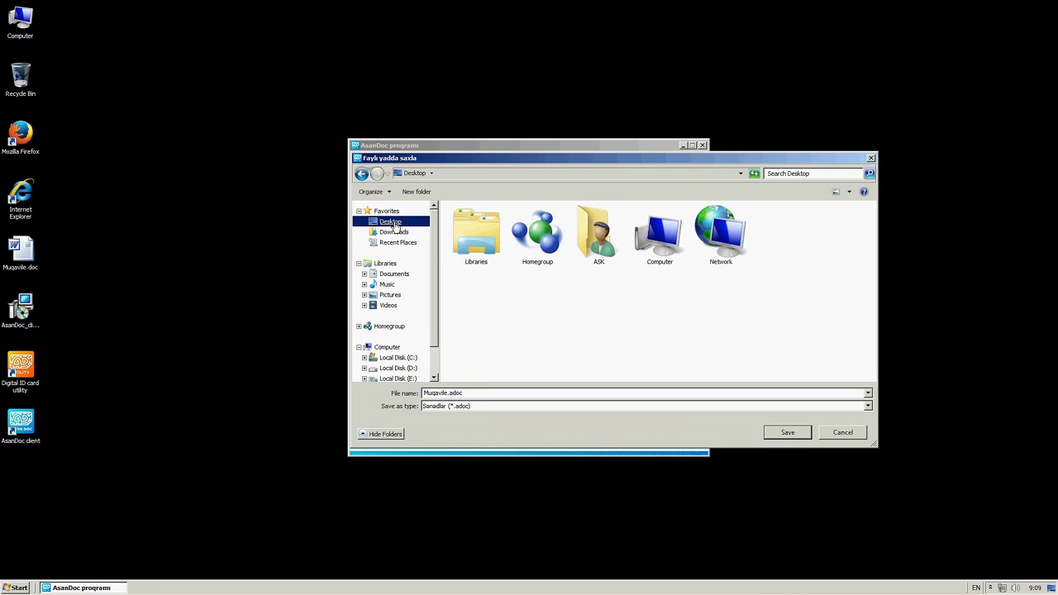
click(447, 395)
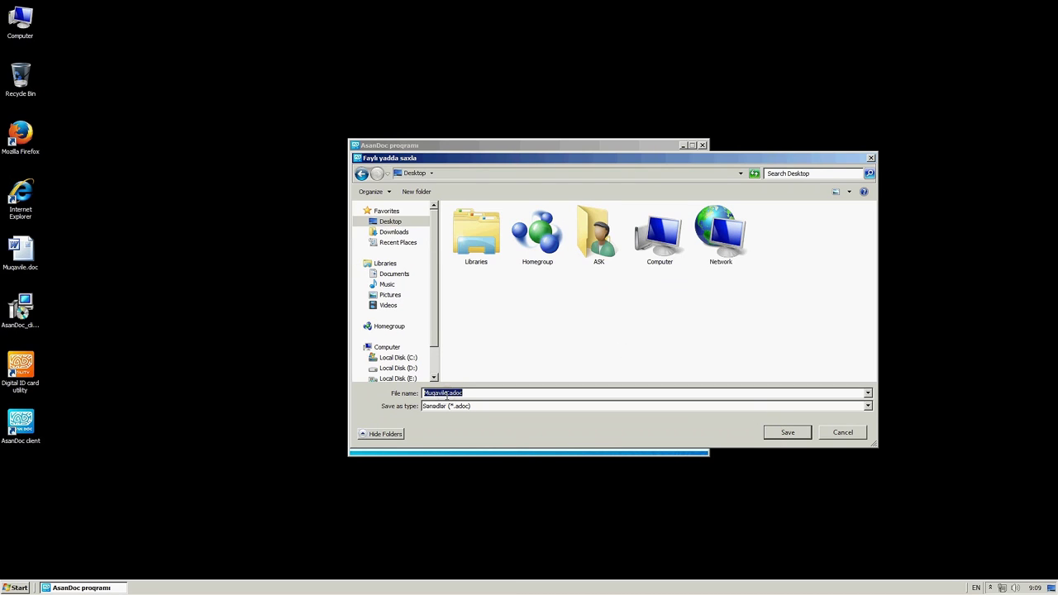
drag(447, 395, 424, 395)
click(533, 393)
click(775, 435)
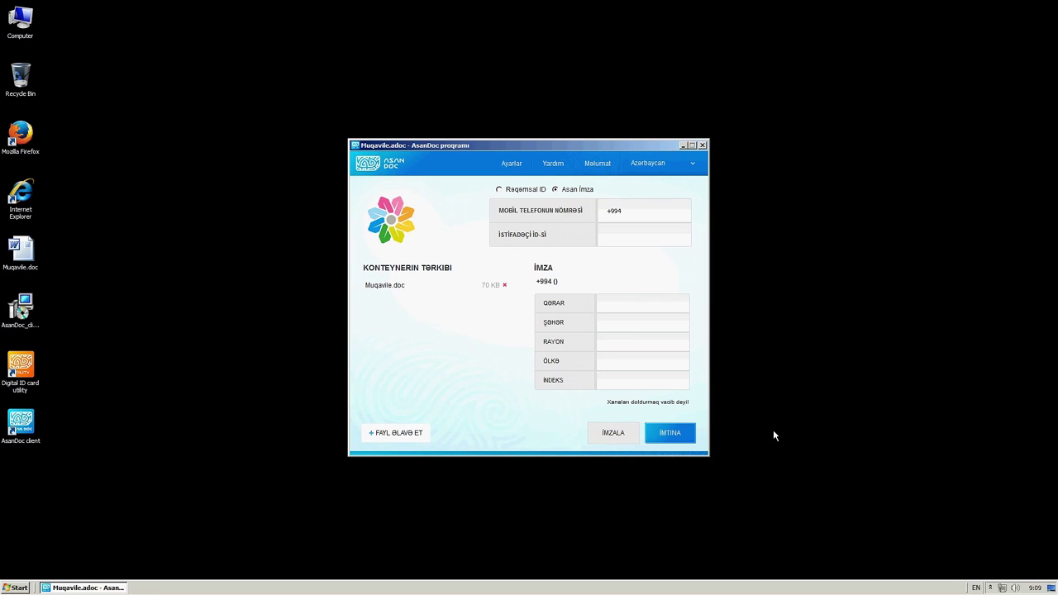
Enter the signer's mobile phone number and user ID.
click(635, 216)
click(637, 235)
text(*)
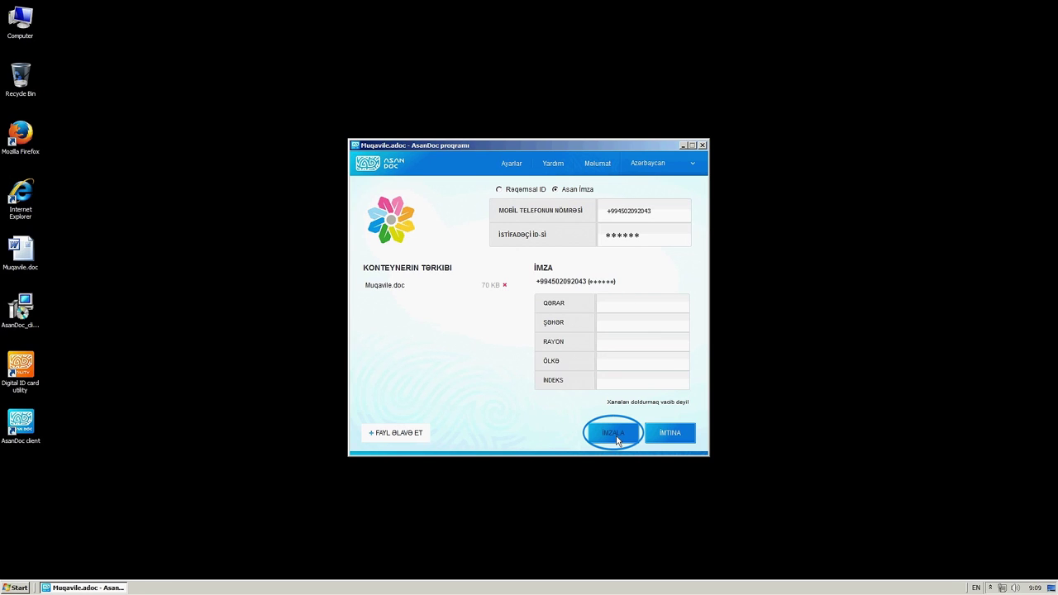
Set the signing place to Bakı, Nəsimi, Azərbaycan, AZ1111 and start signing.
click(637, 323)
key(alt+shift)
text(Bakı)
click(633, 342)
text(Nasimi)
text(Azərbaycan)
text(AZ)
text(1111)
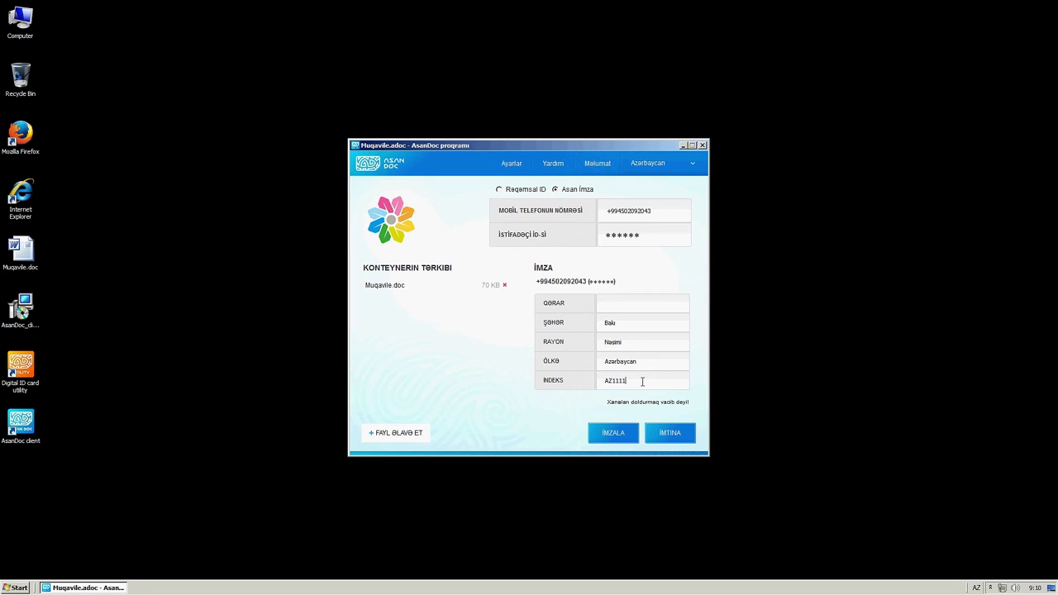
click(624, 439)
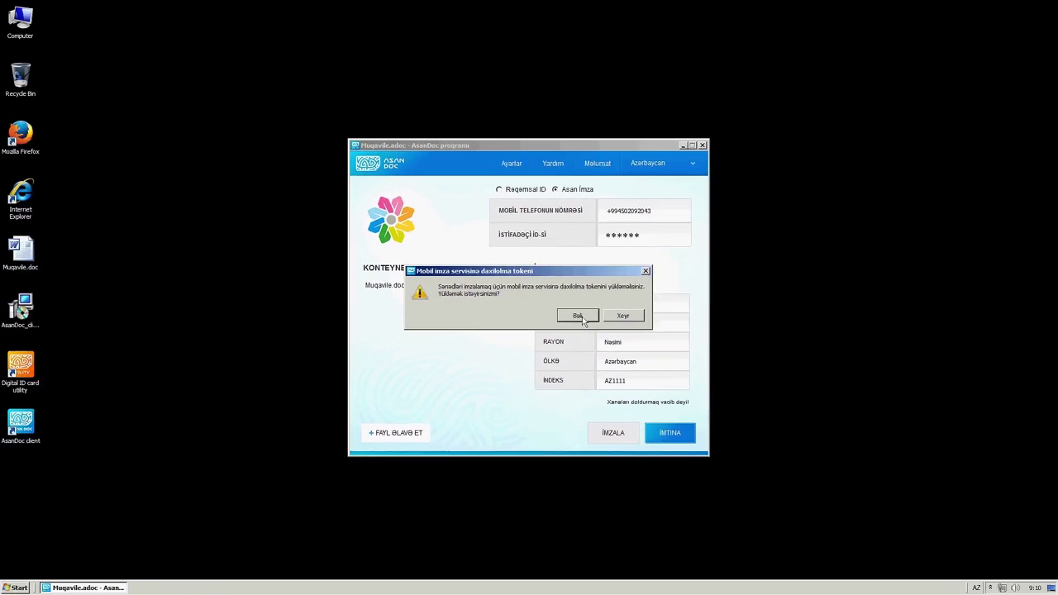
Agree to load the mobile signature access token and proceed with Imzalamaq.
click(579, 316)
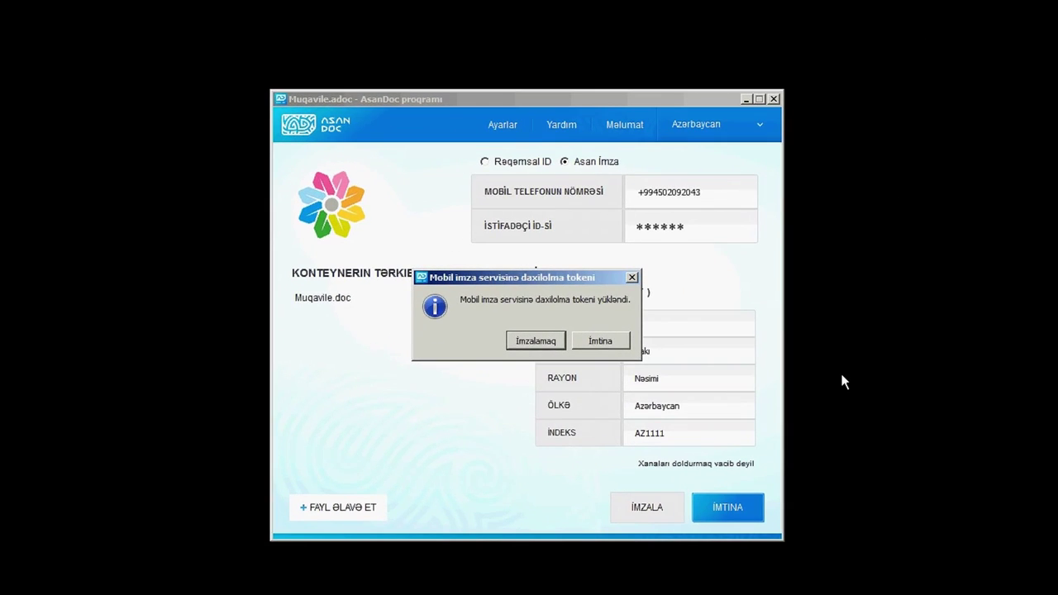
click(557, 339)
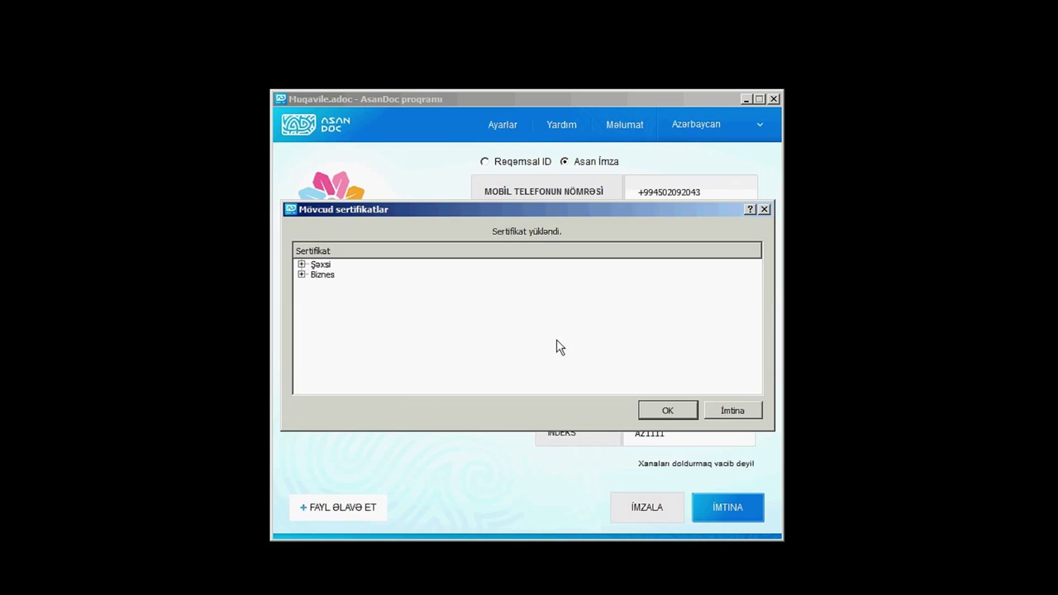
Pick the personal certificate under Şəxsi and confirm signing Muqavile.doc.
click(302, 264)
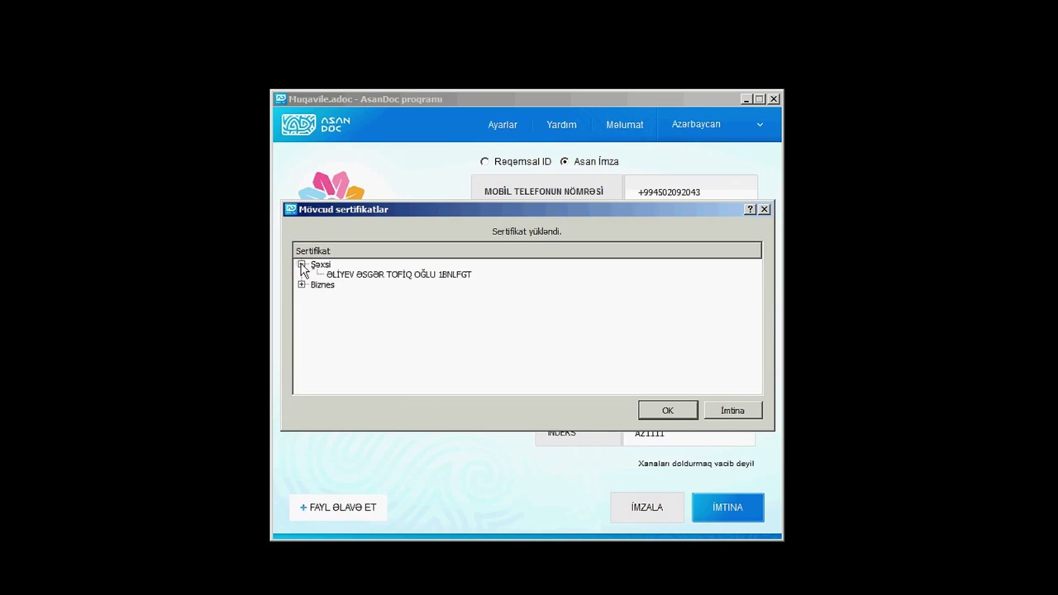
click(410, 278)
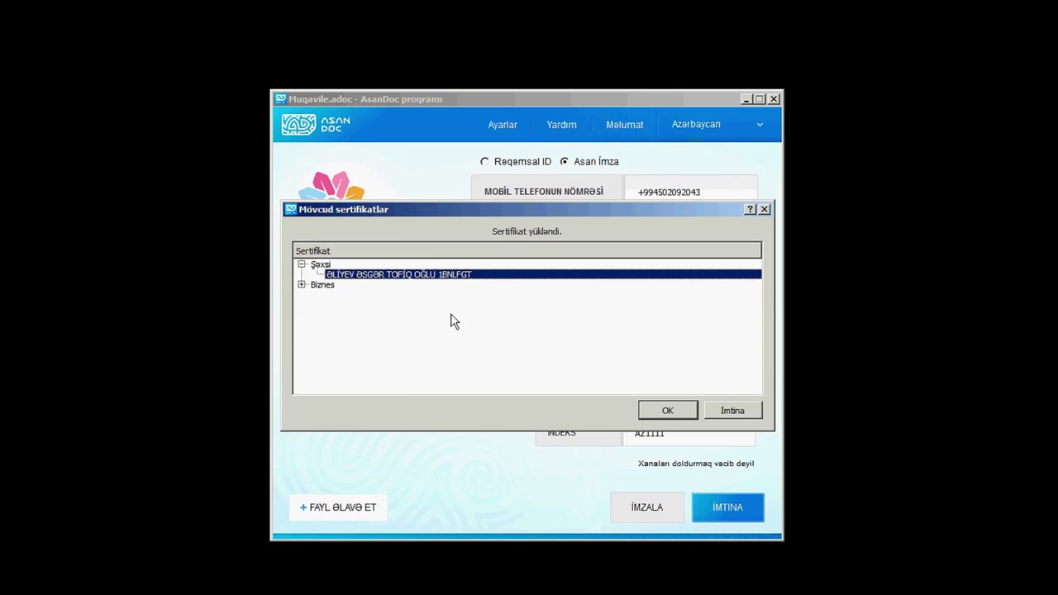
click(302, 264)
click(302, 273)
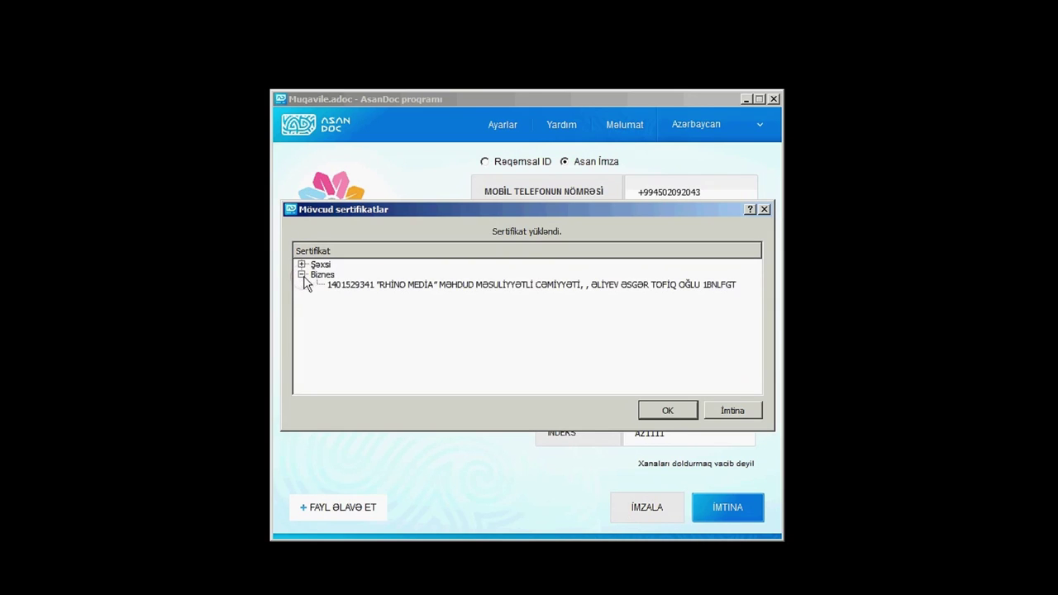
click(376, 291)
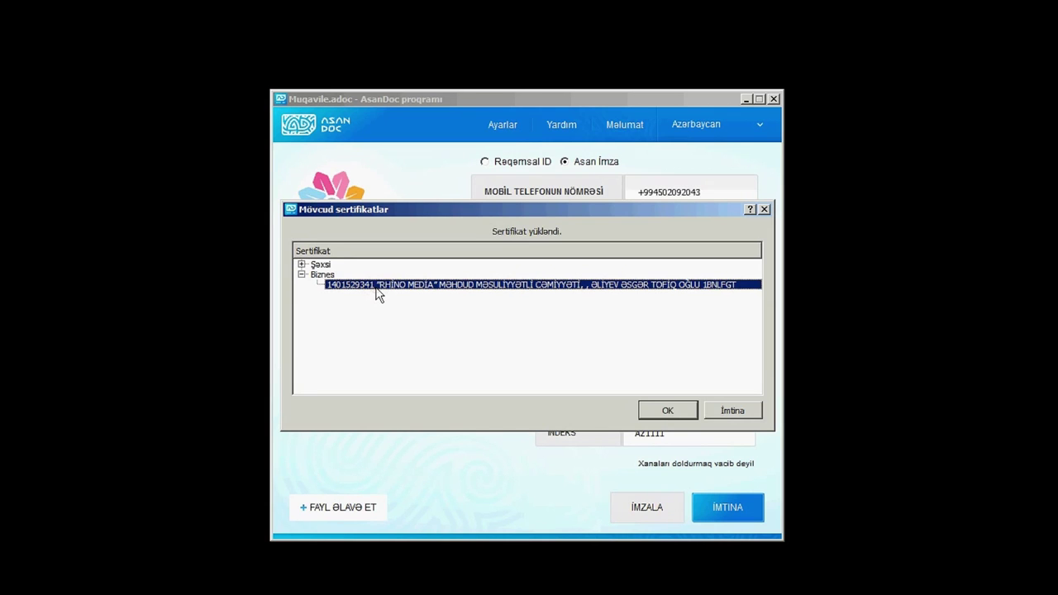
click(302, 274)
click(302, 264)
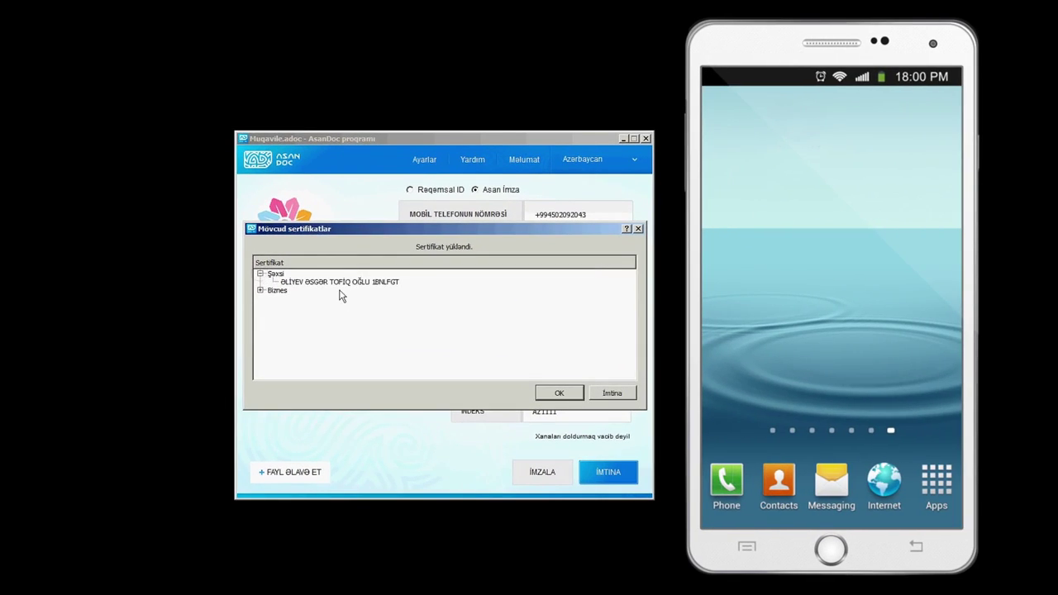
click(346, 284)
click(556, 394)
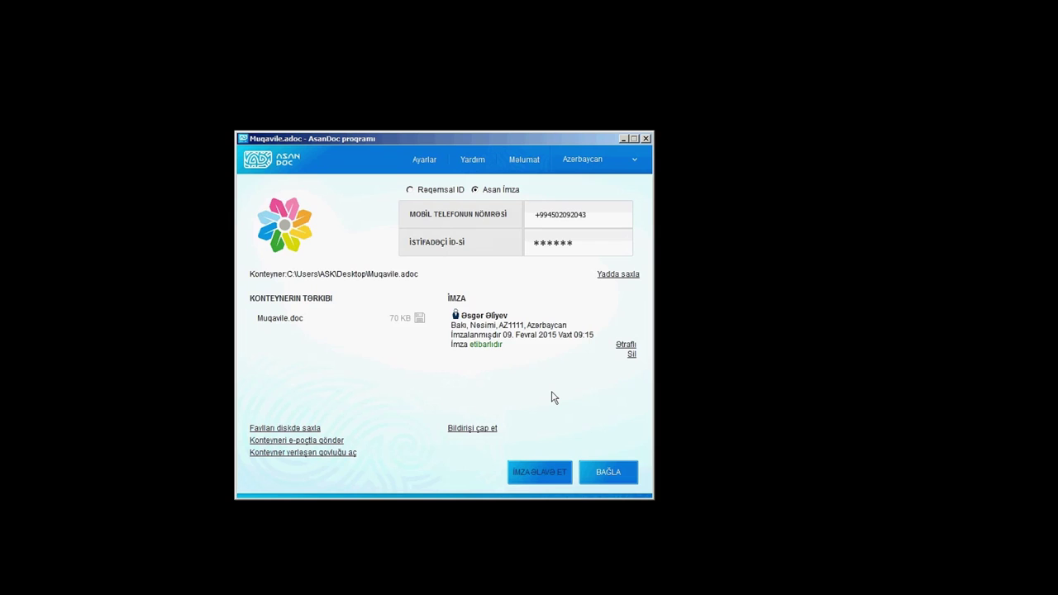
Review the signature's technical, confirmation and signing-place details, then close them.
click(621, 347)
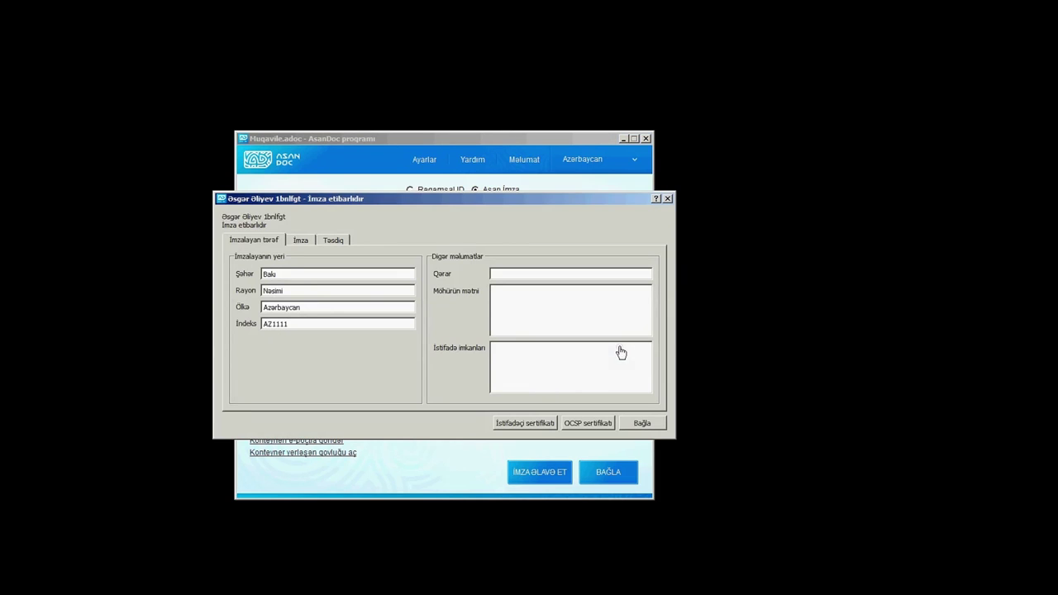
click(300, 241)
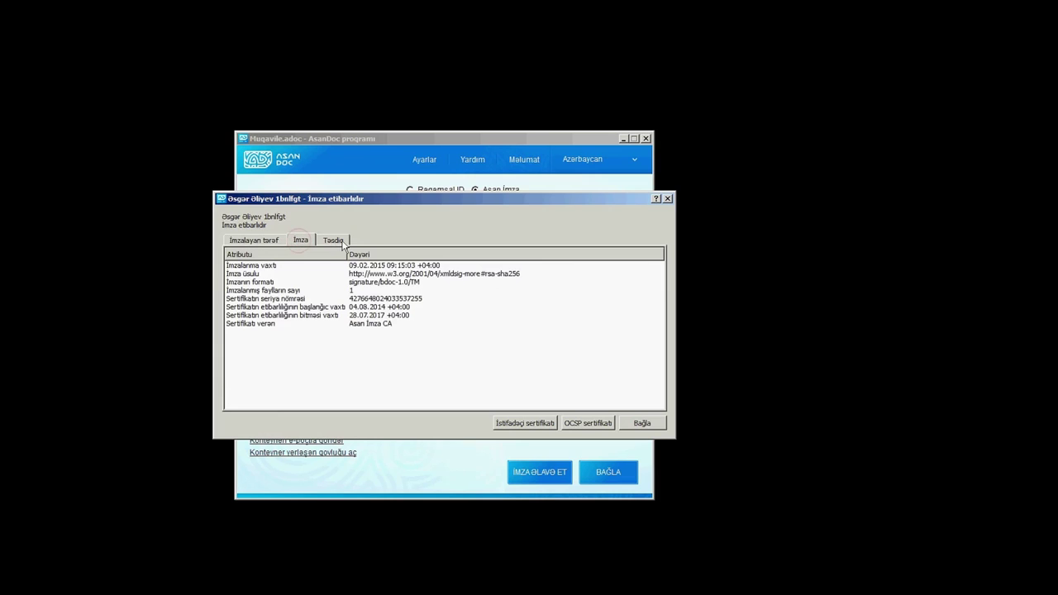
click(334, 241)
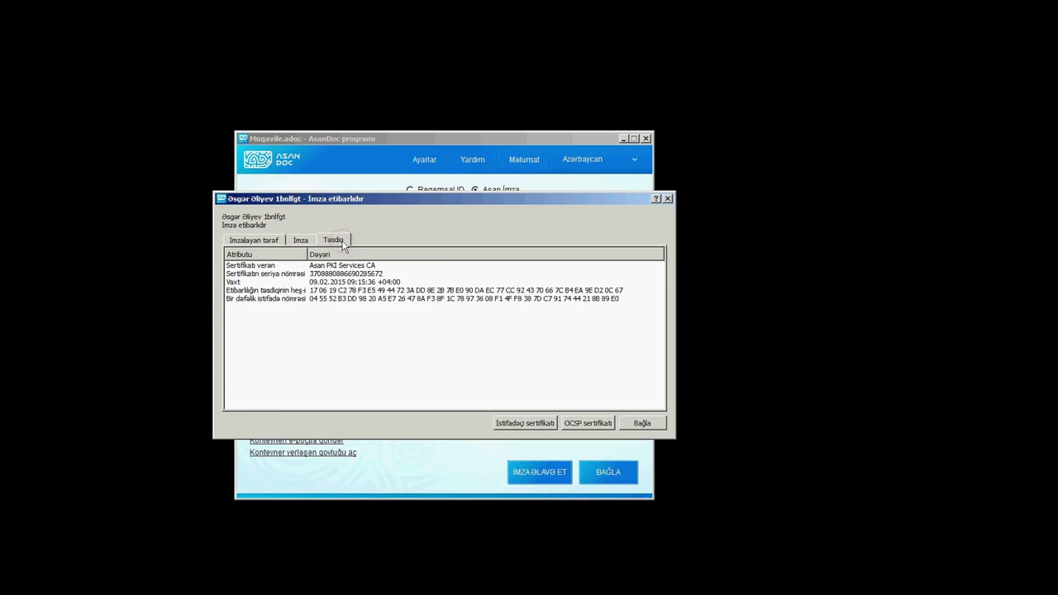
click(266, 244)
click(627, 426)
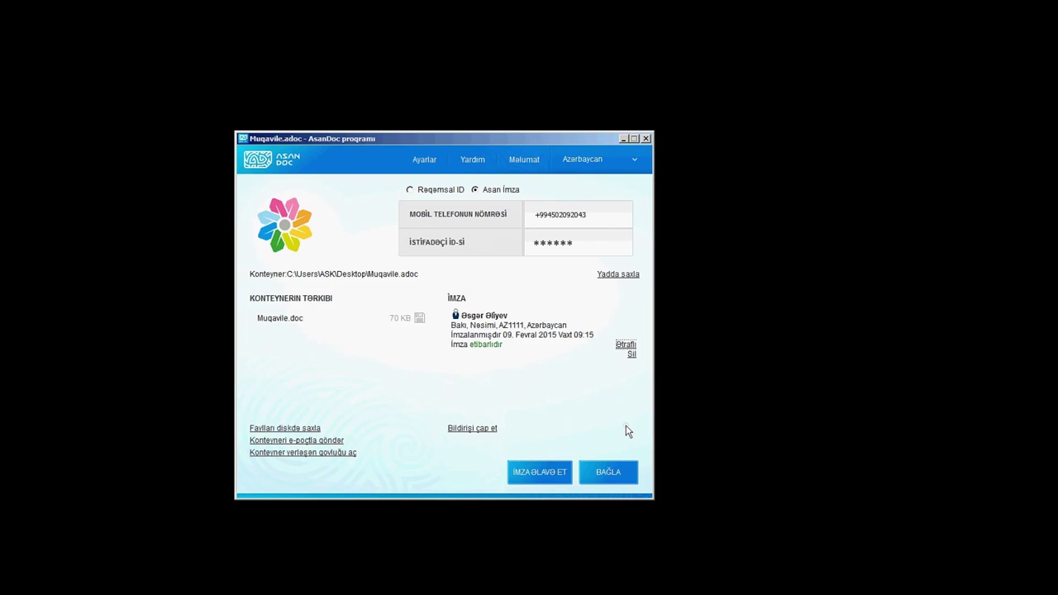
Close the container and AsanDoc, then open Muqavile.adoc from the desktop.
click(628, 485)
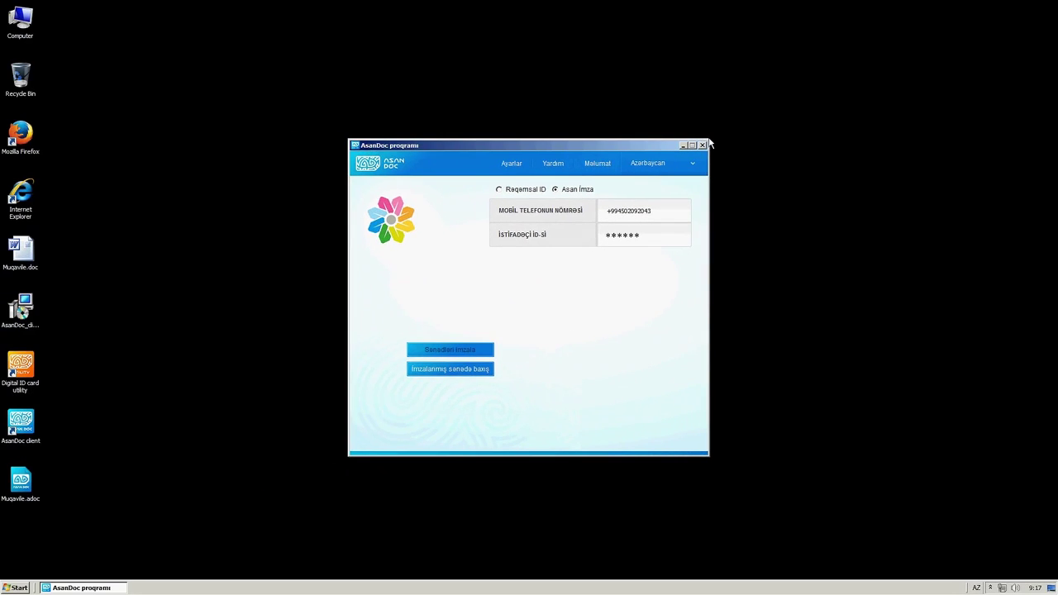
click(705, 149)
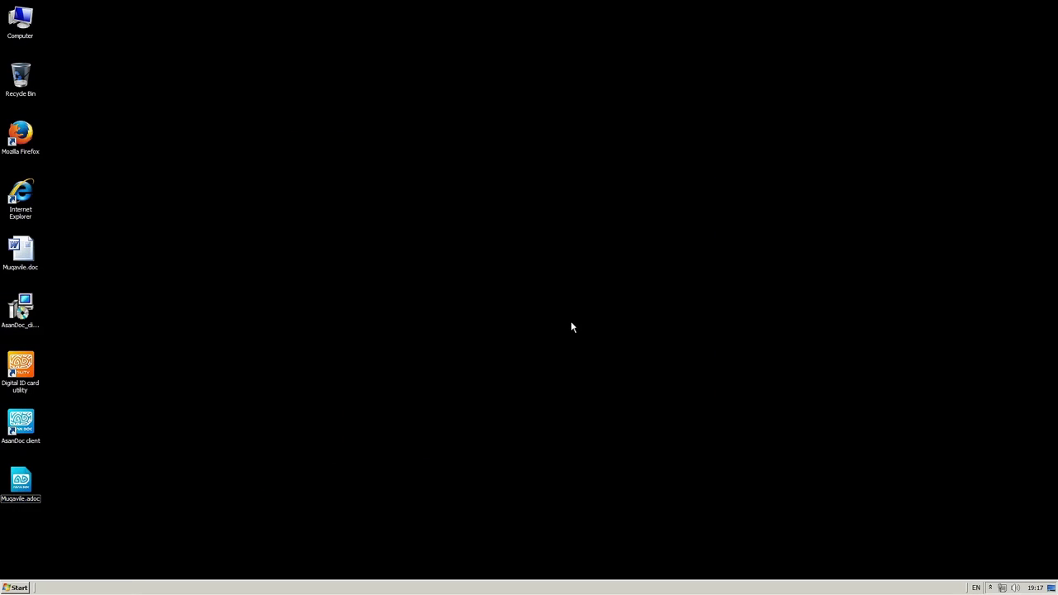
double_click(24, 487)
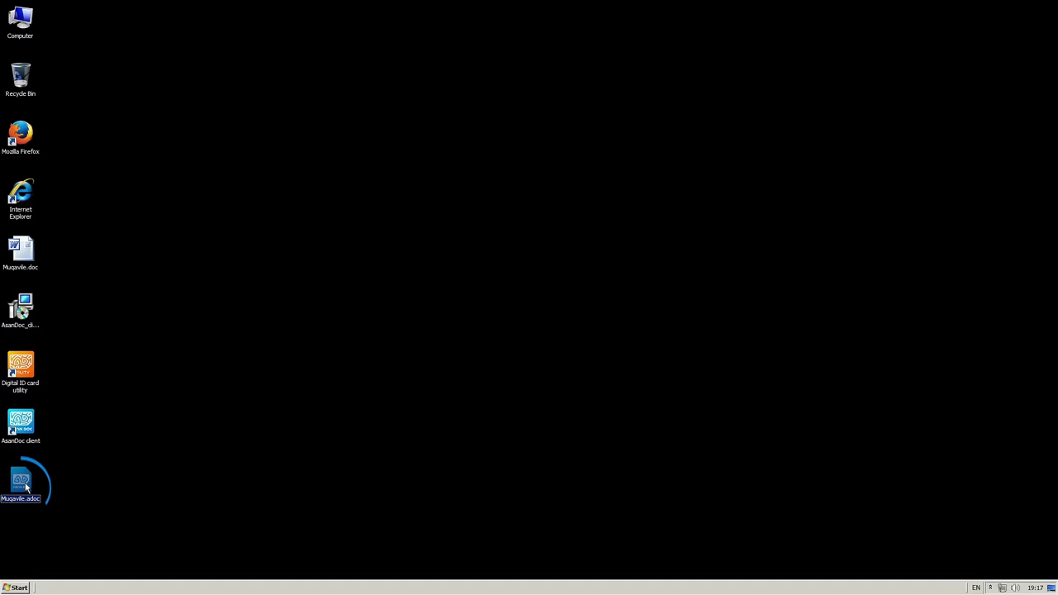